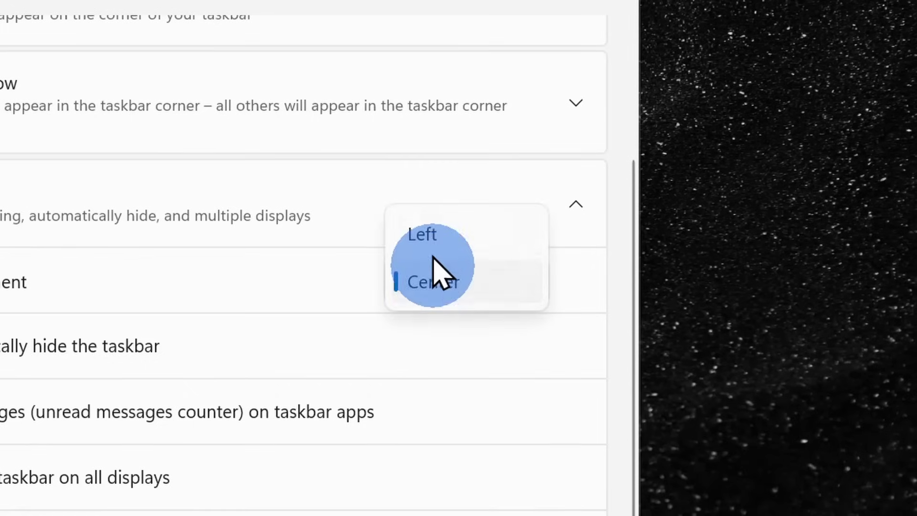
Align taskbar icons to the left, toggle Task view, and apply TaskbarXI's Transparent style.
{"action": "left_click", "coordinate": [432, 234]}
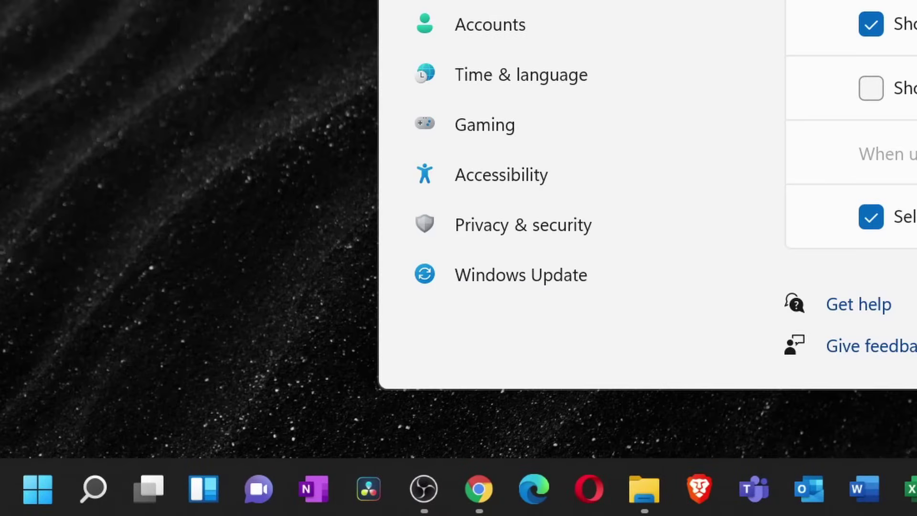
{"action": "left_click", "coordinate": [683, 149]}
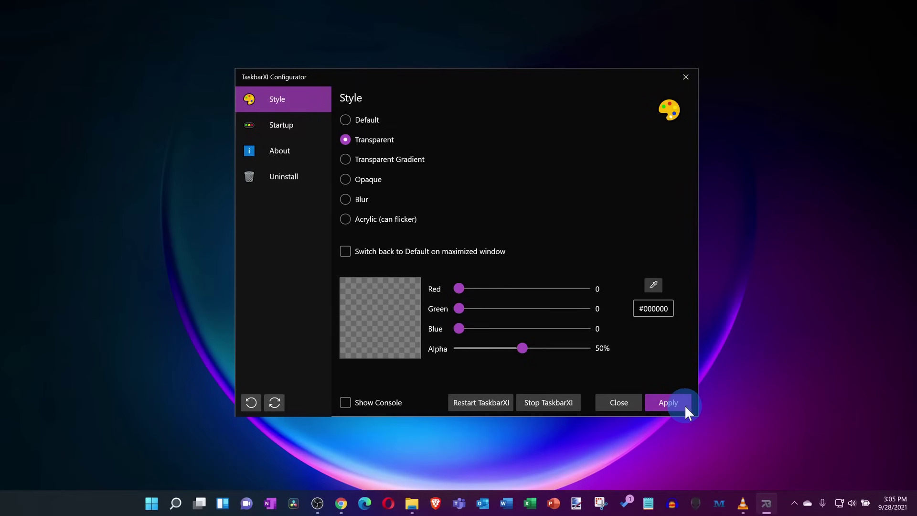
{"action": "left_click", "coordinate": [684, 405]}
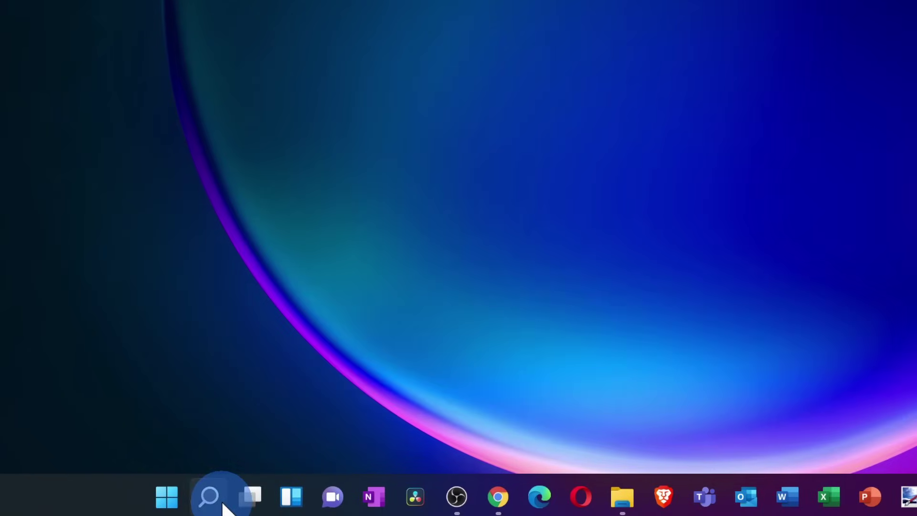
Search for 'whiteboard' and pin Microsoft Whiteboard and Notepad to the taskbar.
{"action": "left_click", "coordinate": [188, 503]}
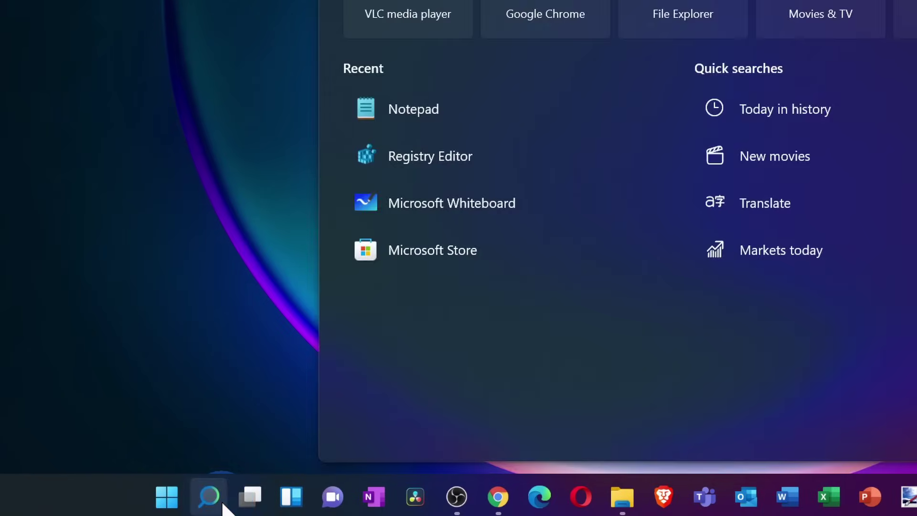
{"action": "type", "text": "whiteboard"}
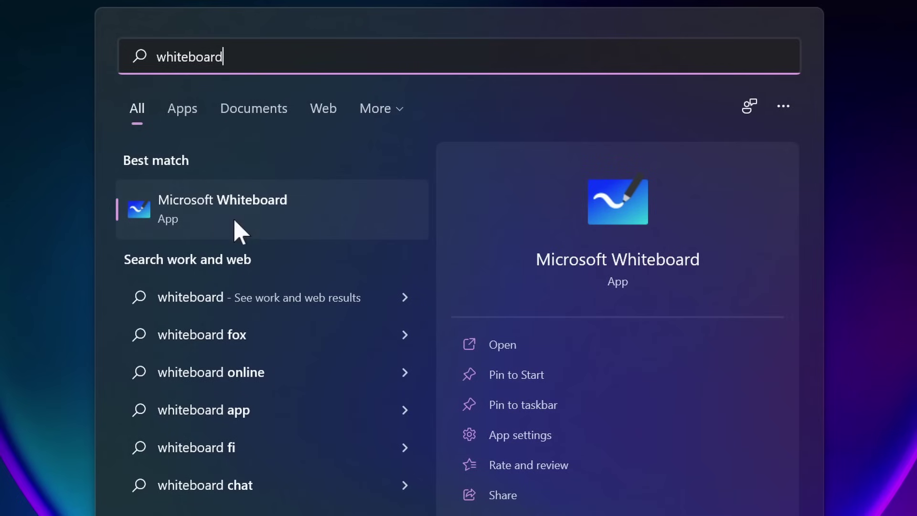
{"action": "right_click", "coordinate": [218, 216]}
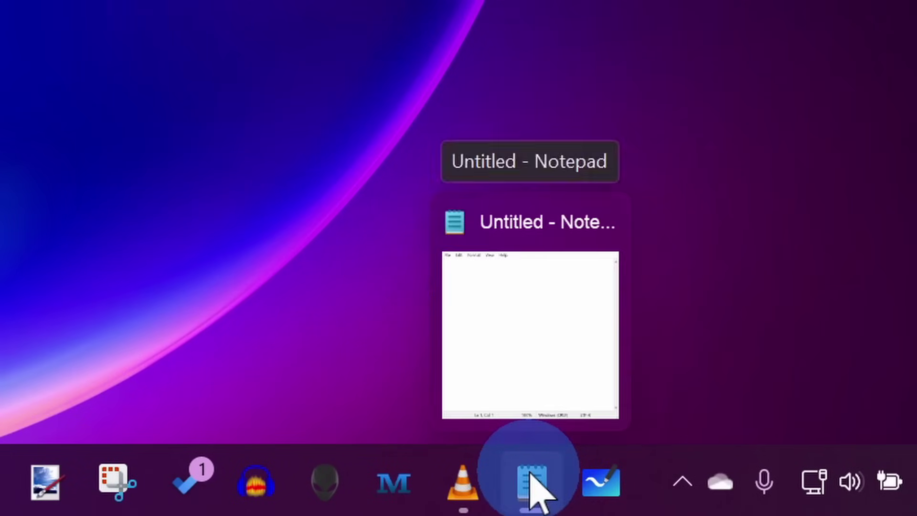
{"action": "right_click", "coordinate": [533, 487]}
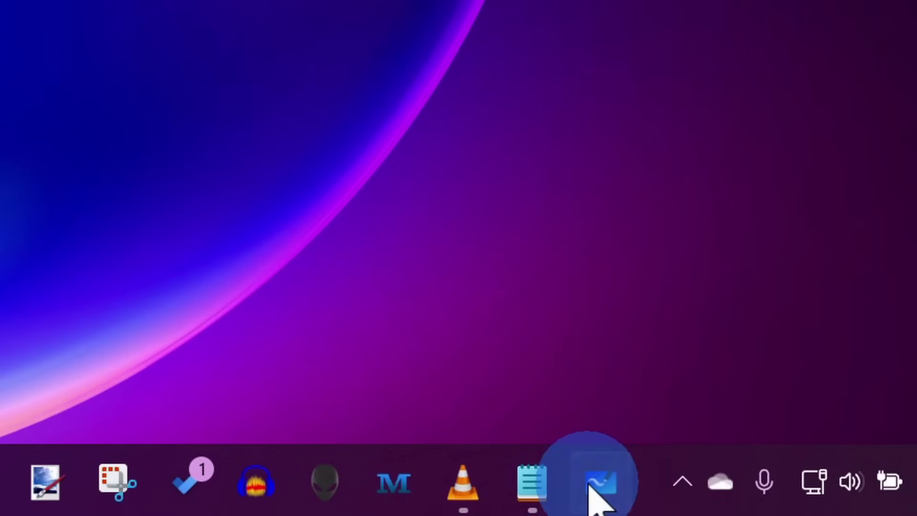
{"action": "right_click", "coordinate": [591, 487]}
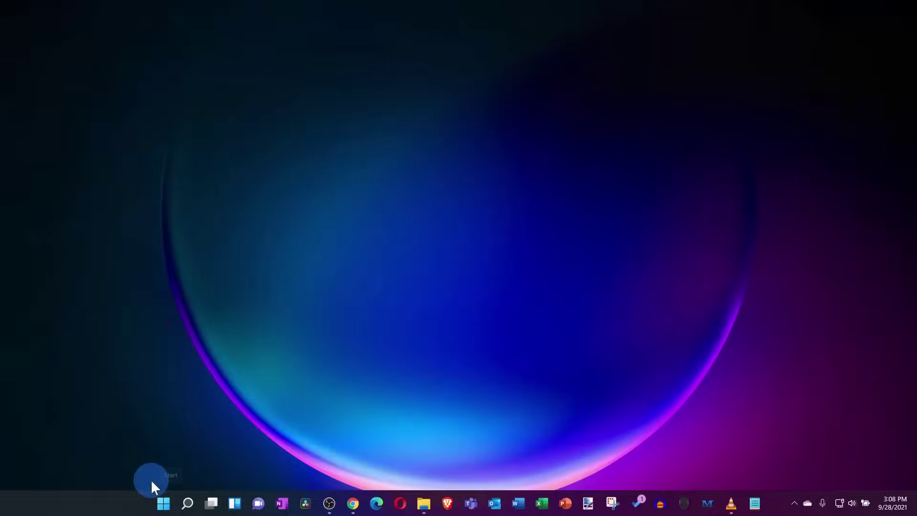
{"action": "left_click", "coordinate": [163, 503]}
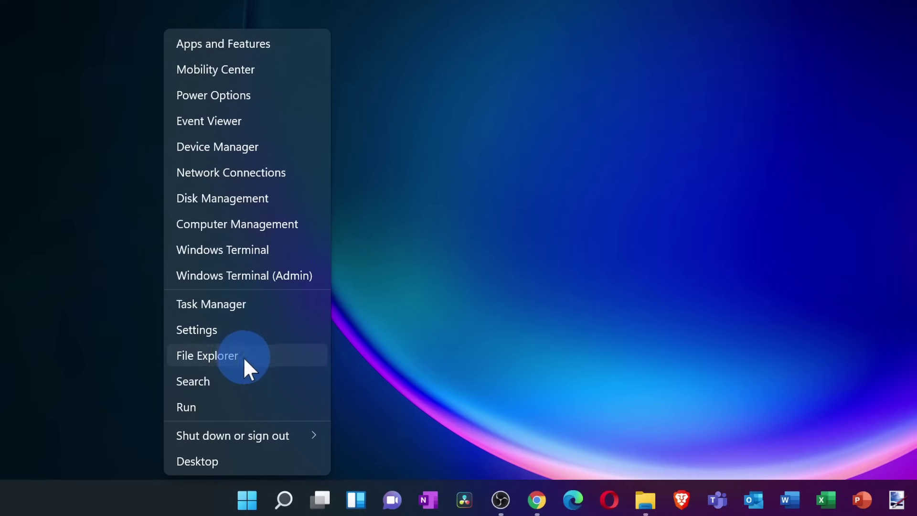
{"action": "mouse_move", "coordinate": [257, 435]}
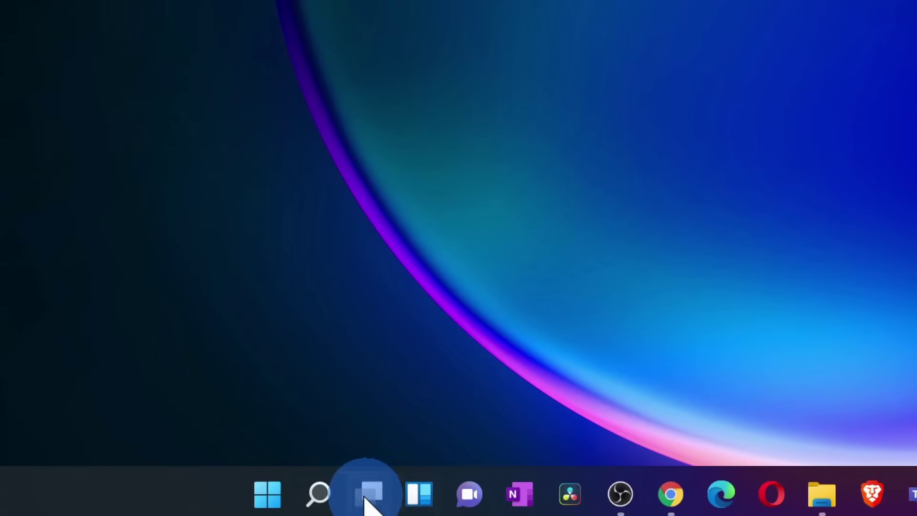
{"action": "left_click", "coordinate": [317, 499]}
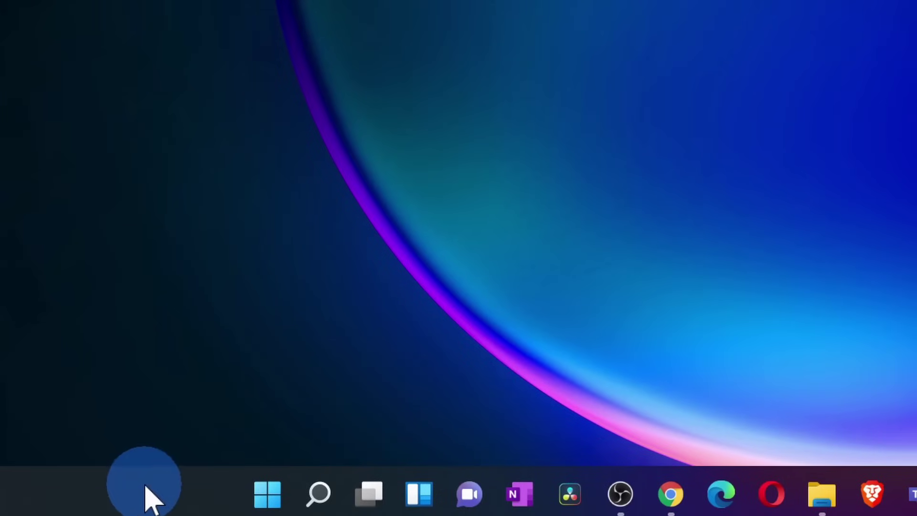
{"action": "right_click", "coordinate": [142, 488]}
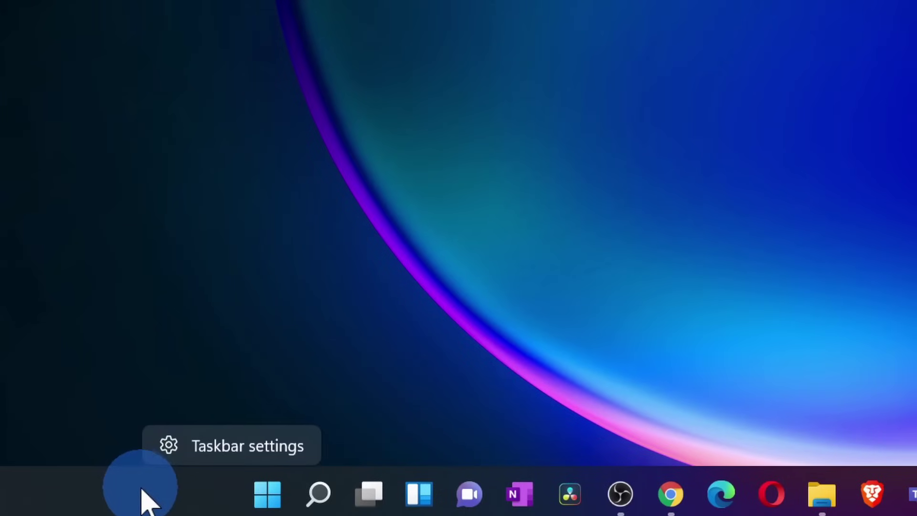
In Taskbar settings, hide Search, Task view and Widgets, then open the touch keyboard from its tray icon.
{"action": "left_click", "coordinate": [210, 447]}
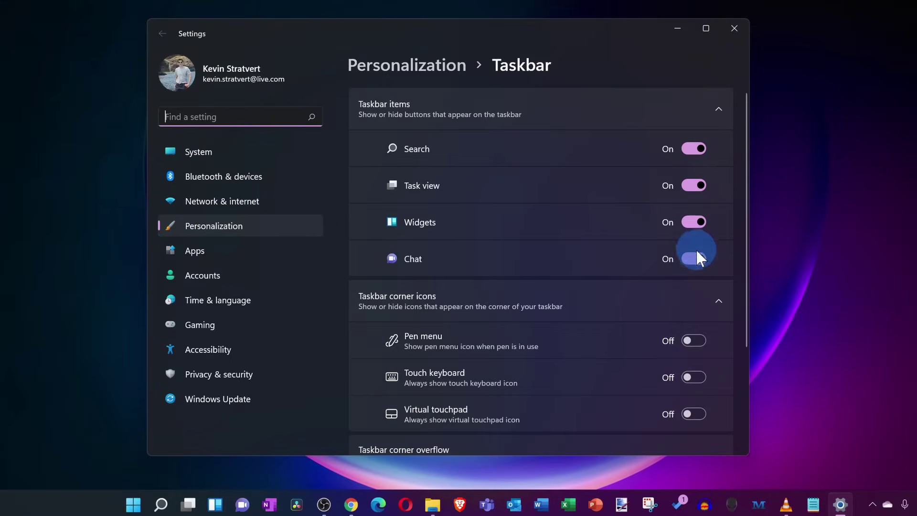
{"action": "left_click", "coordinate": [693, 148]}
{"action": "left_click", "coordinate": [692, 185]}
{"action": "left_click", "coordinate": [690, 221]}
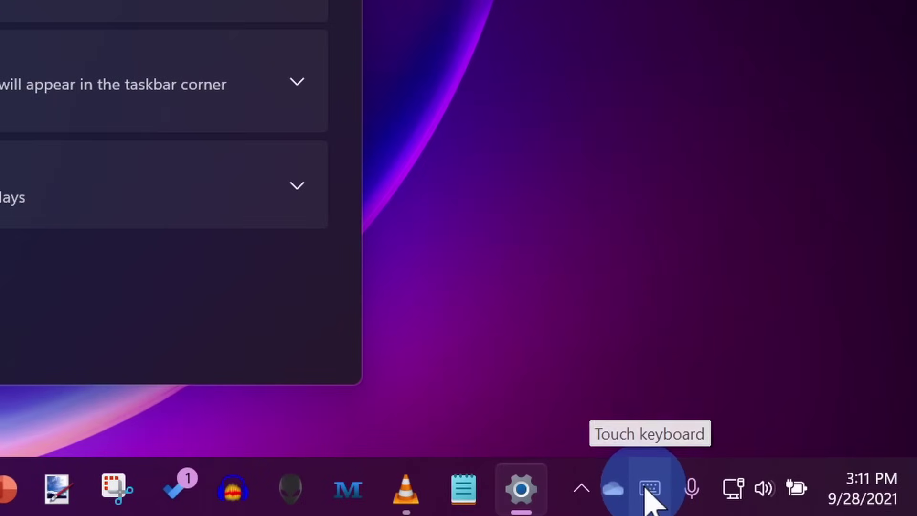
{"action": "left_click", "coordinate": [649, 488]}
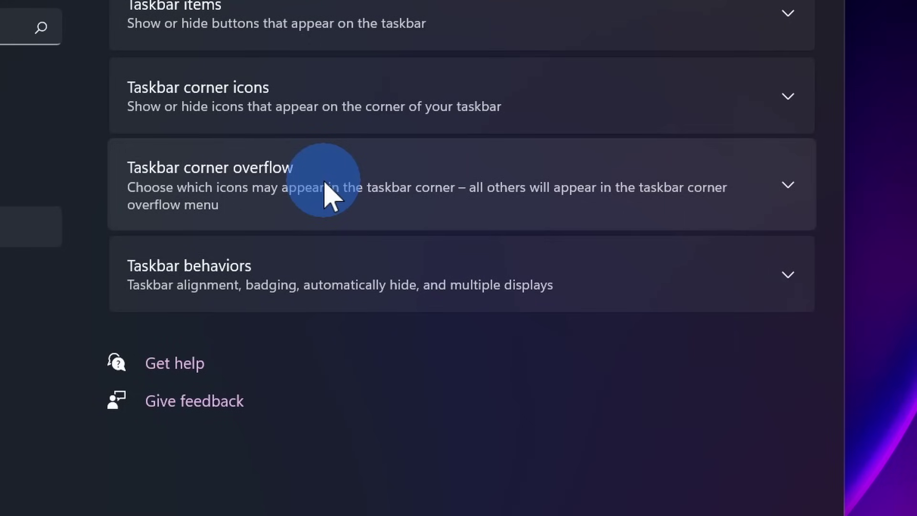
Switch Microsoft OneDrive off in taskbar corner overflow, then open it from the hidden-icons tray.
{"action": "left_click", "coordinate": [325, 185]}
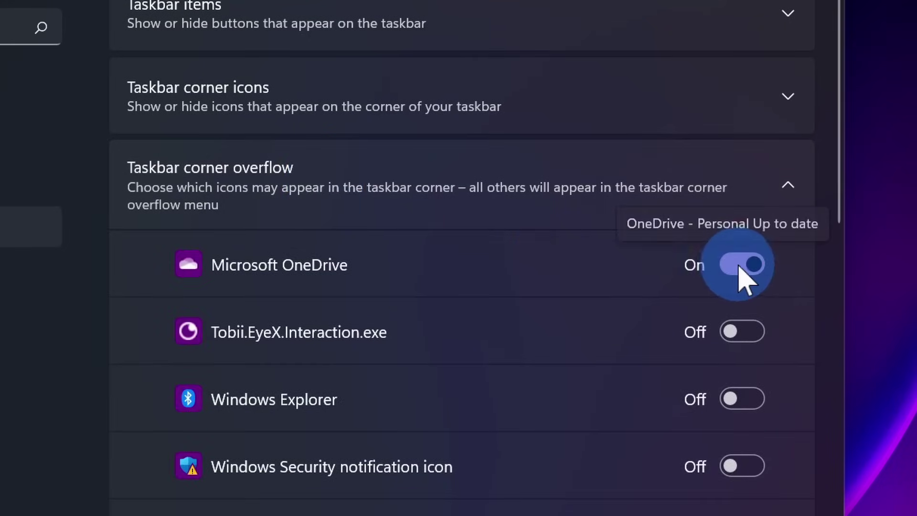
{"action": "scroll", "coordinate": [741, 278], "scroll_direction": "down", "scroll_amount": 2}
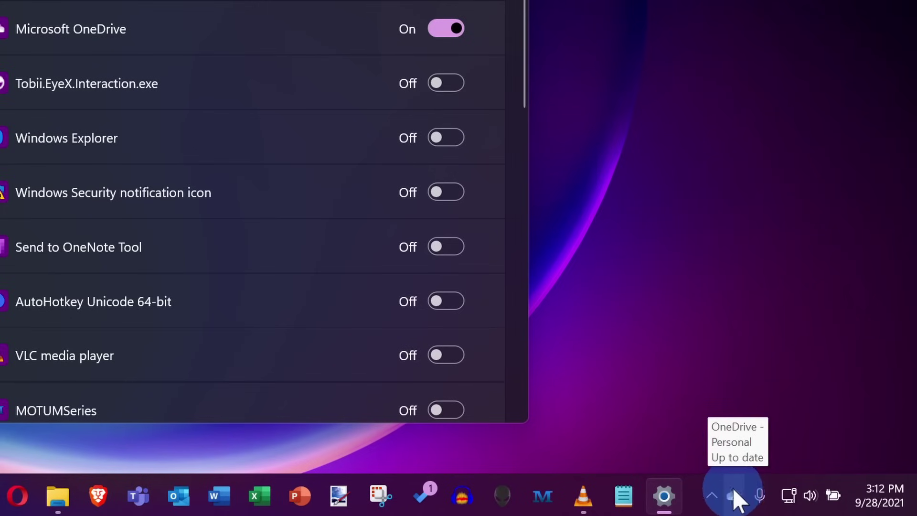
{"action": "left_click", "coordinate": [730, 492]}
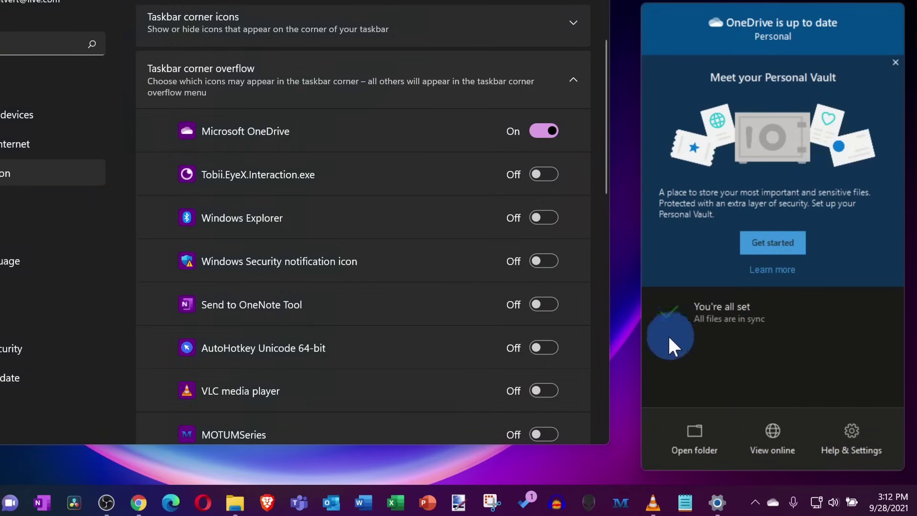
{"action": "left_click", "coordinate": [634, 337]}
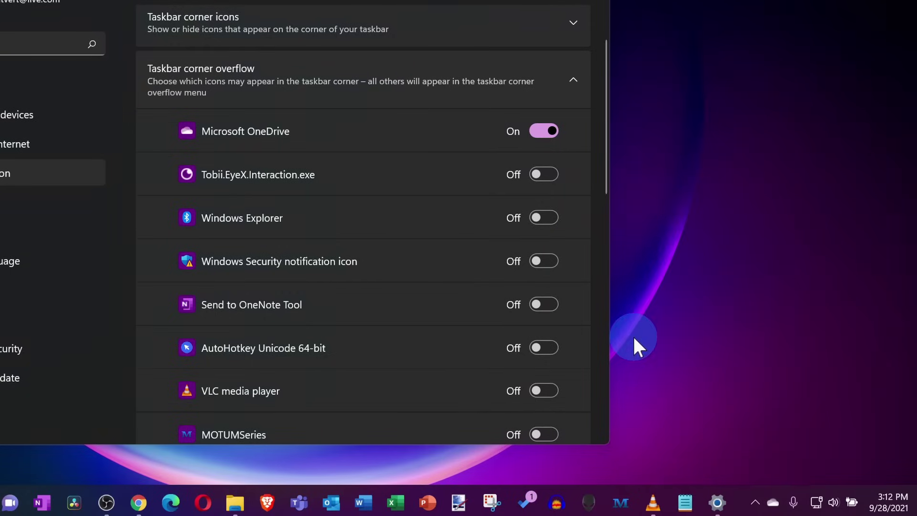
{"action": "left_click", "coordinate": [541, 131]}
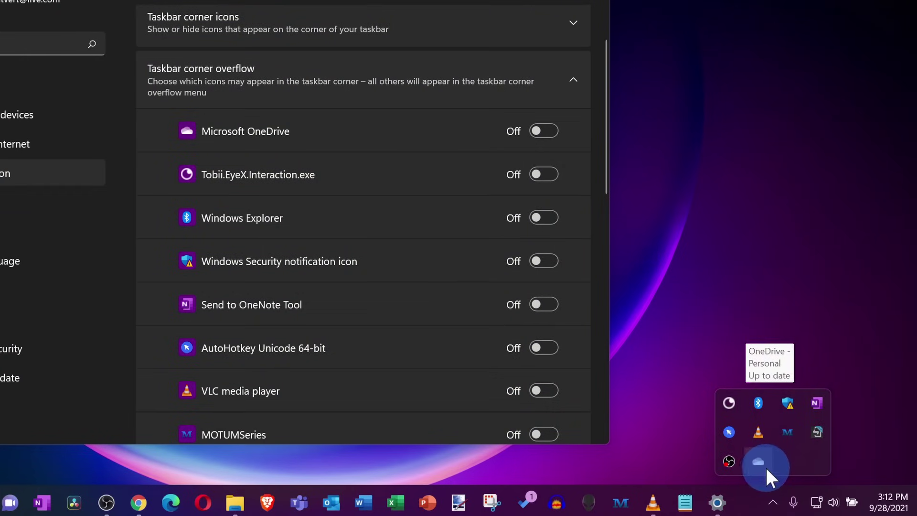
{"action": "left_click", "coordinate": [763, 463]}
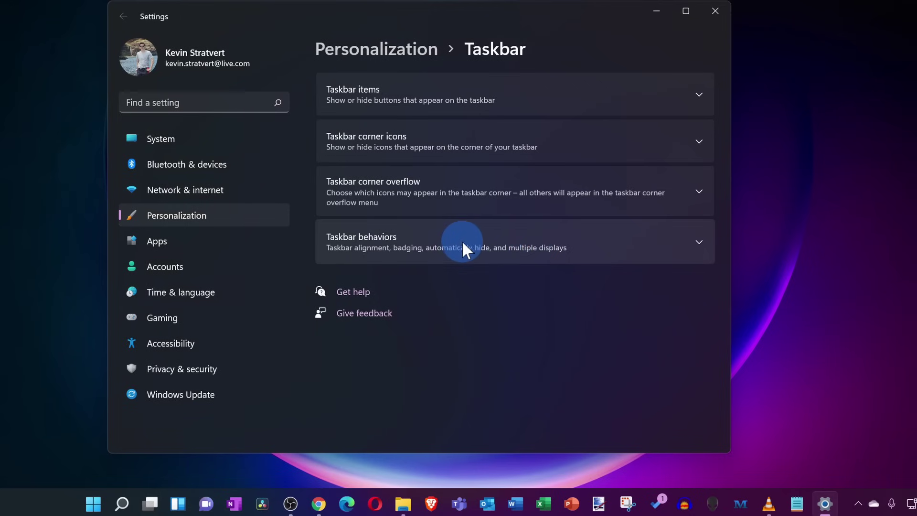
Set taskbar alignment to Left then back to Center, and stop showing badges on taskbar apps.
{"action": "left_click", "coordinate": [546, 248]}
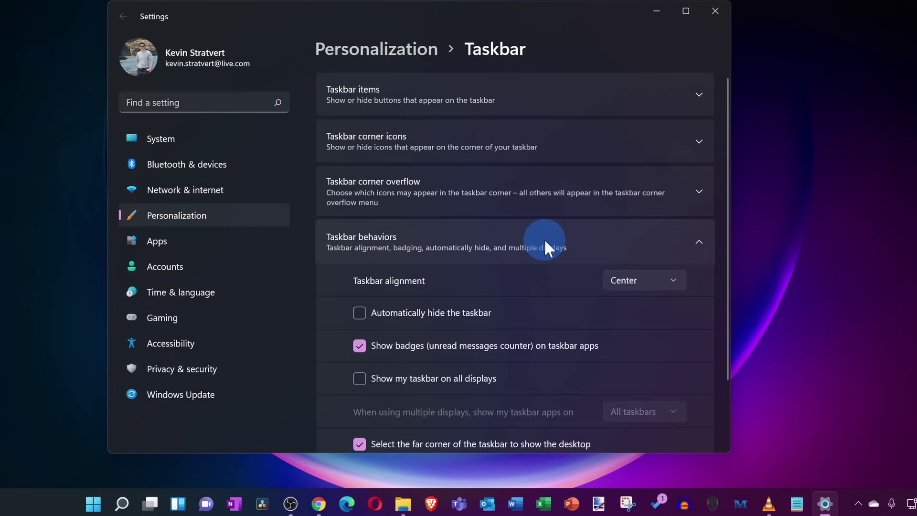
{"action": "scroll", "coordinate": [546, 242], "scroll_direction": "down", "scroll_amount": 2}
{"action": "left_click", "coordinate": [643, 203]}
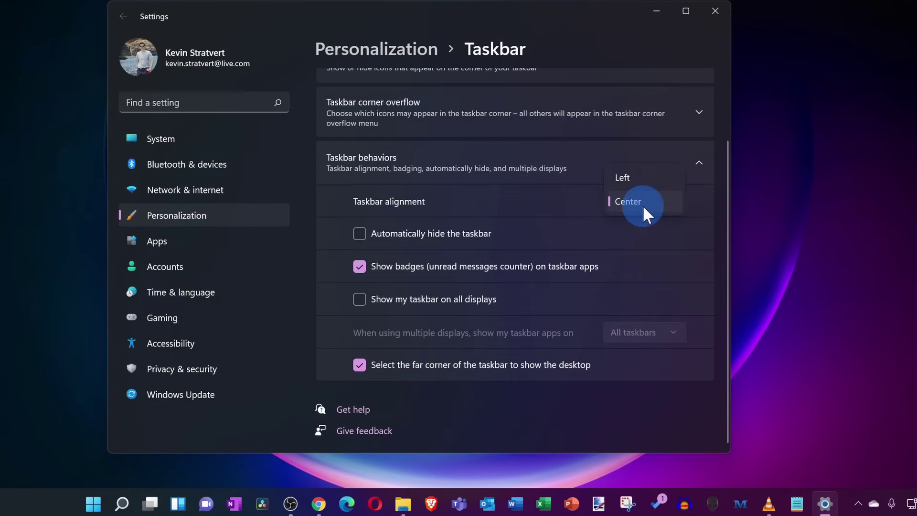
{"action": "left_click", "coordinate": [648, 179]}
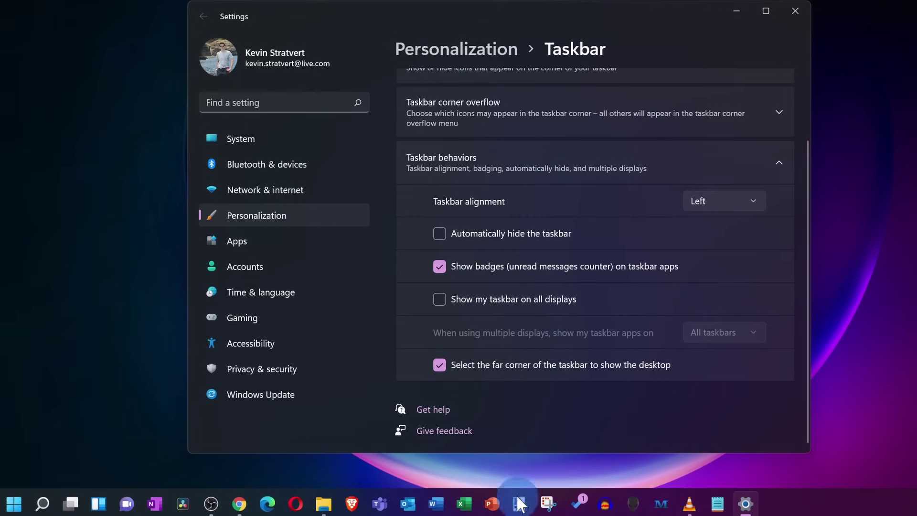
{"action": "left_click", "coordinate": [718, 197]}
{"action": "left_click", "coordinate": [721, 218]}
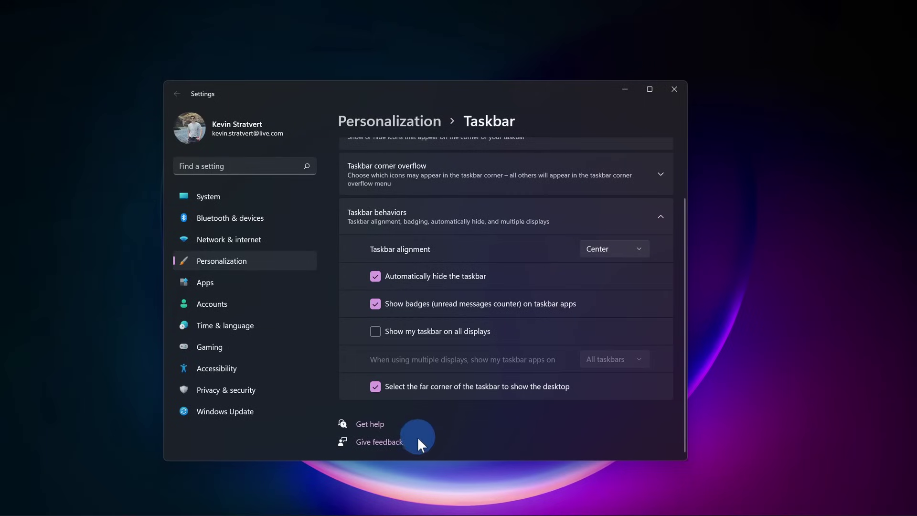
{"action": "mouse_move", "coordinate": [424, 513]}
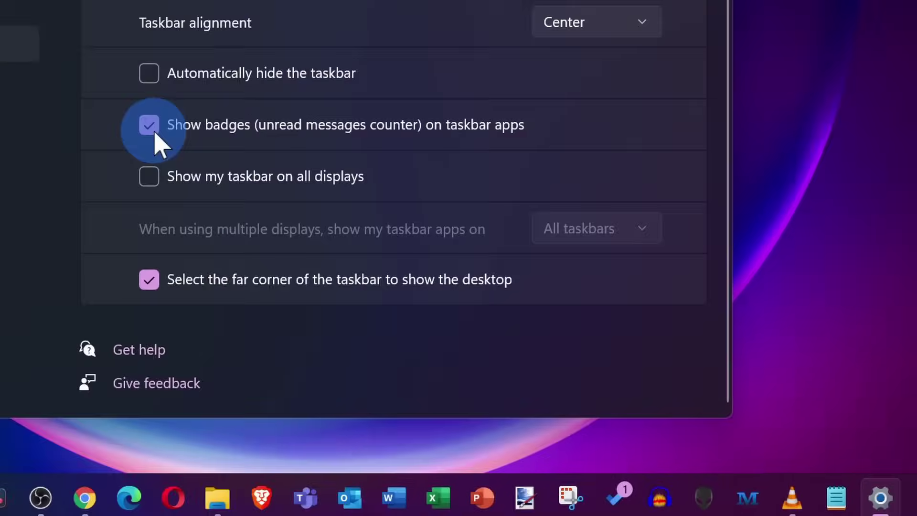
{"action": "left_click", "coordinate": [151, 129]}
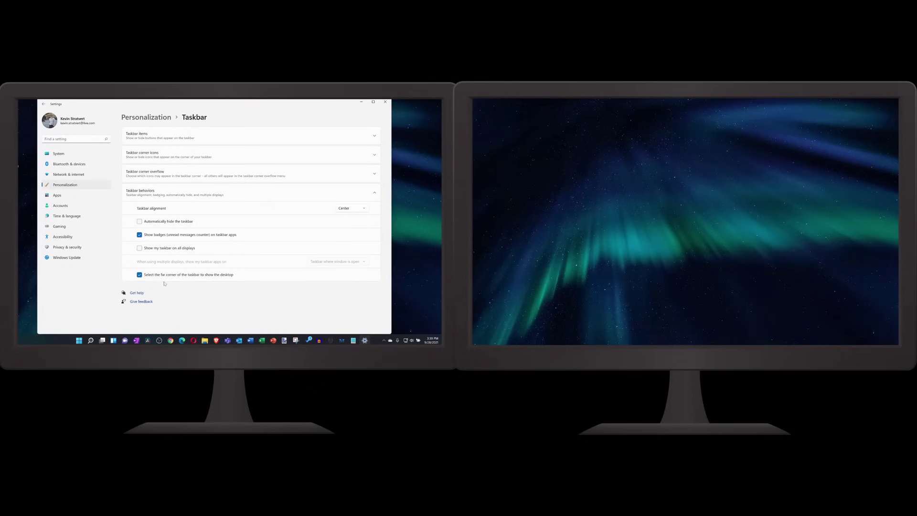
Show the taskbar on all displays with apps shown on the taskbar where the window is open.
{"action": "left_click", "coordinate": [139, 248]}
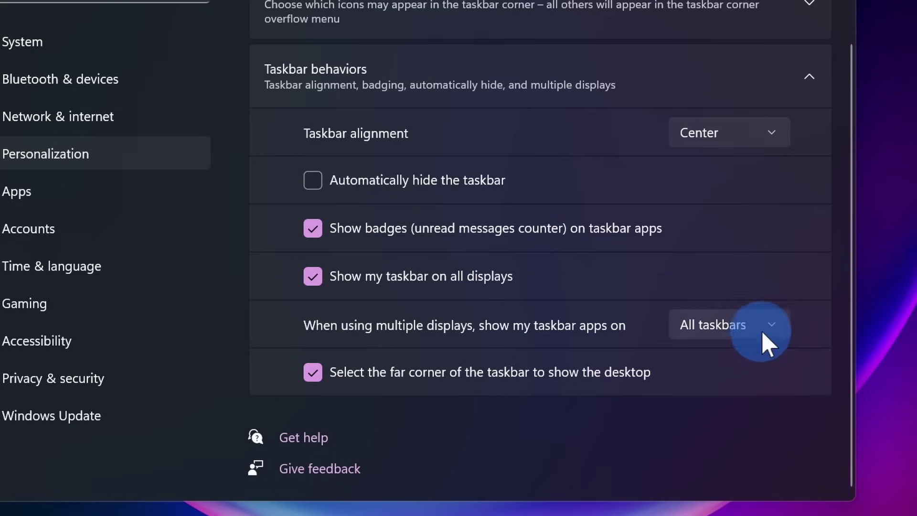
{"action": "left_click", "coordinate": [764, 329]}
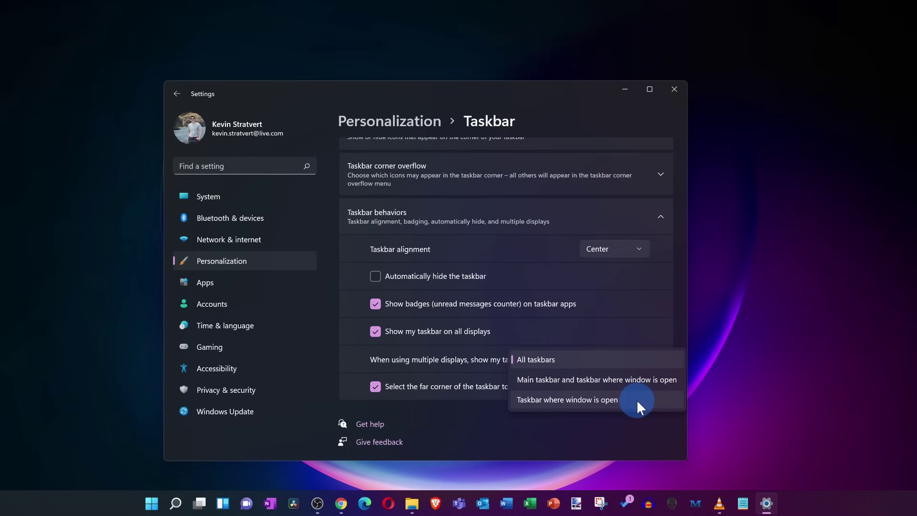
{"action": "left_click", "coordinate": [636, 399]}
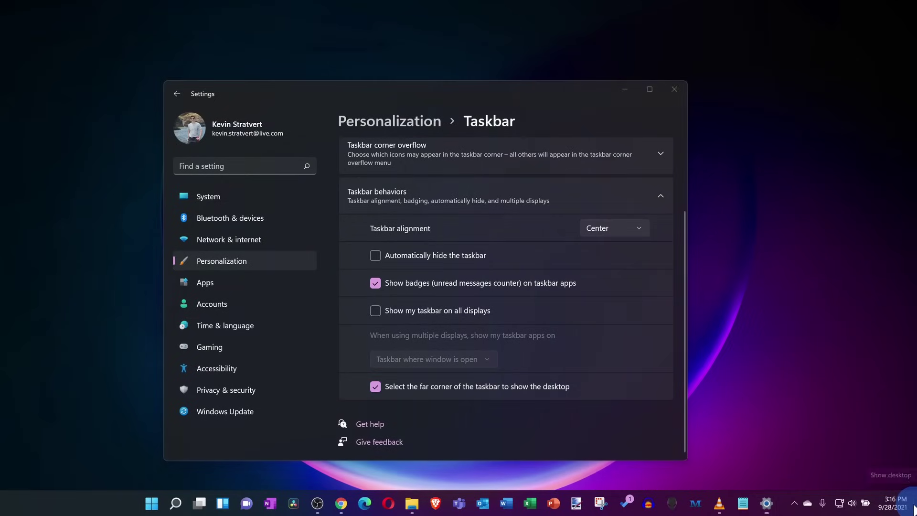
{"action": "left_click", "coordinate": [913, 510]}
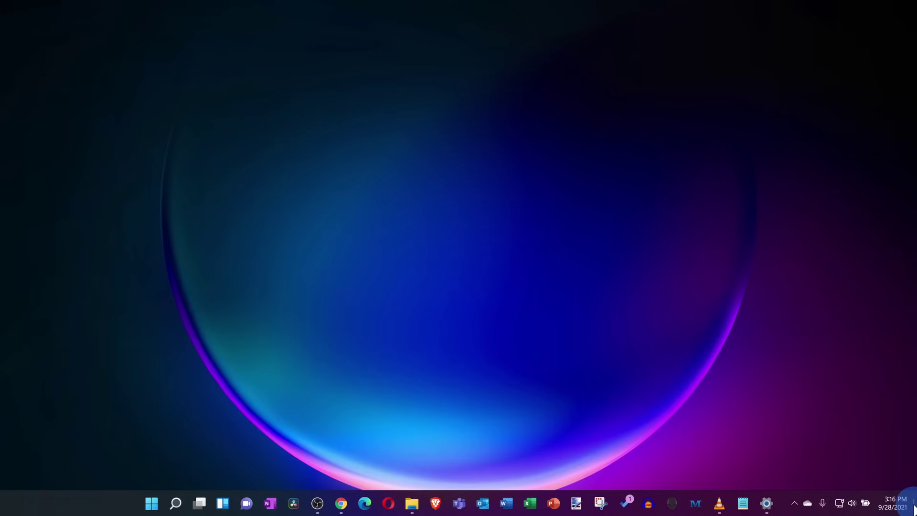
{"action": "left_click", "coordinate": [913, 510]}
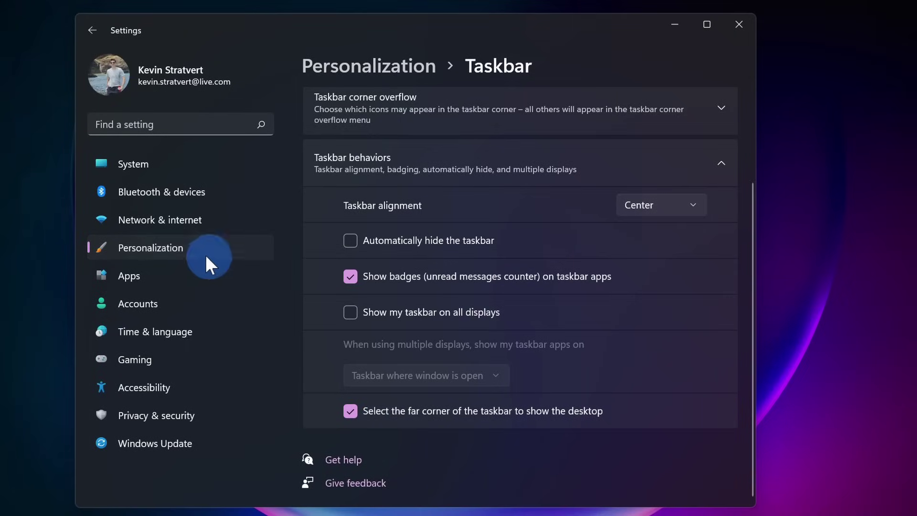
Go to Personalization > Colors in Settings.
{"action": "left_click", "coordinate": [185, 245]}
{"action": "scroll", "coordinate": [450, 254], "scroll_direction": "down", "scroll_amount": 3}
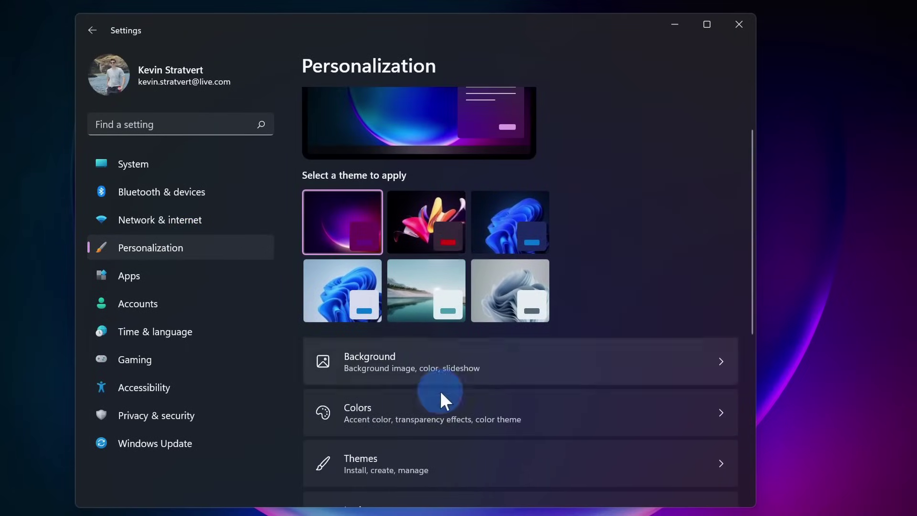
{"action": "left_click", "coordinate": [438, 423]}
Pick the yellow accent colour and show it on Start and the taskbar.
{"action": "scroll", "coordinate": [601, 308], "scroll_direction": "down", "scroll_amount": 3}
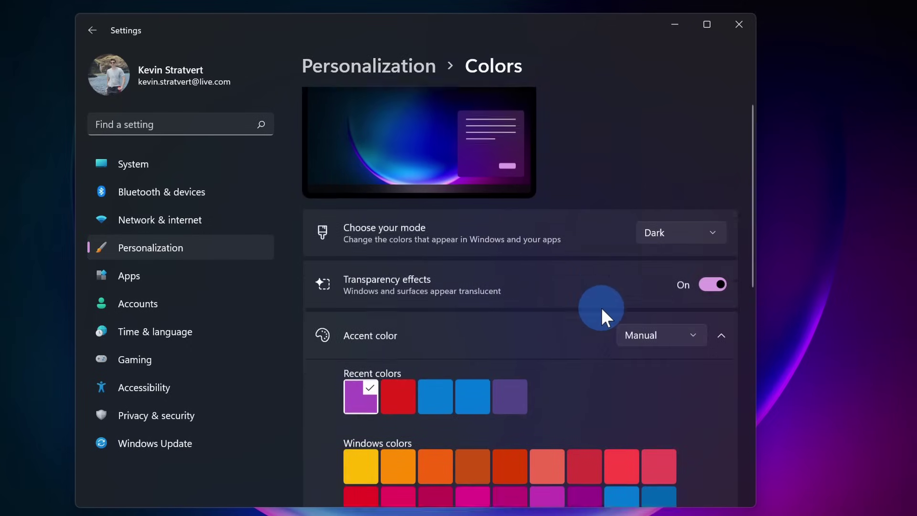
{"action": "scroll", "coordinate": [601, 308], "scroll_direction": "down", "scroll_amount": 3}
{"action": "left_click", "coordinate": [389, 308]}
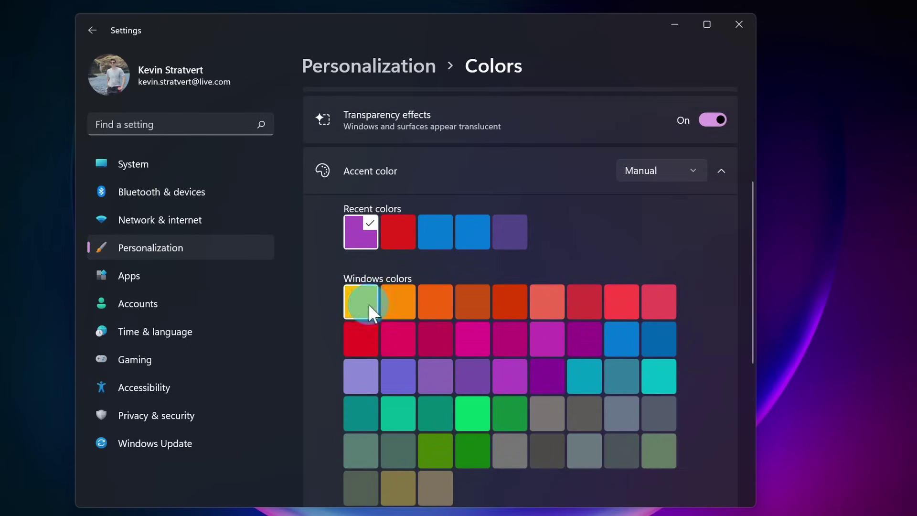
{"action": "scroll", "coordinate": [498, 281], "scroll_direction": "down", "scroll_amount": 5}
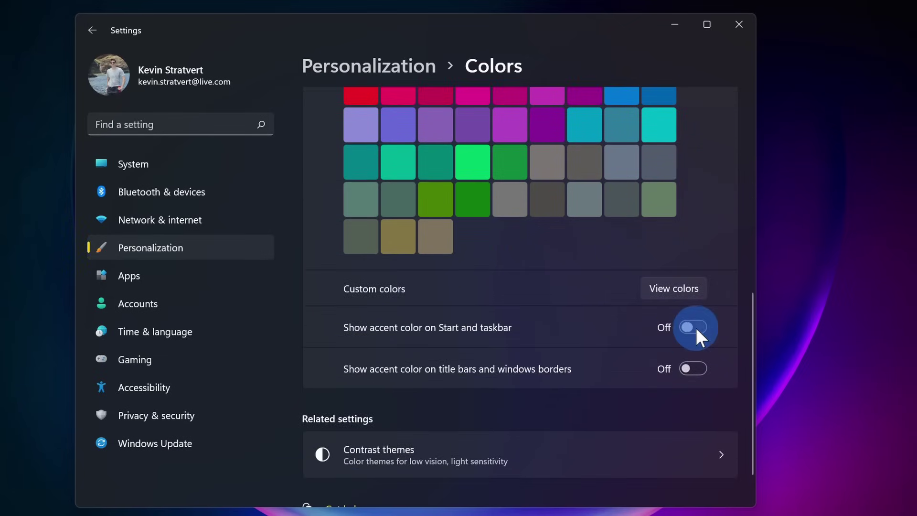
{"action": "left_click", "coordinate": [696, 328]}
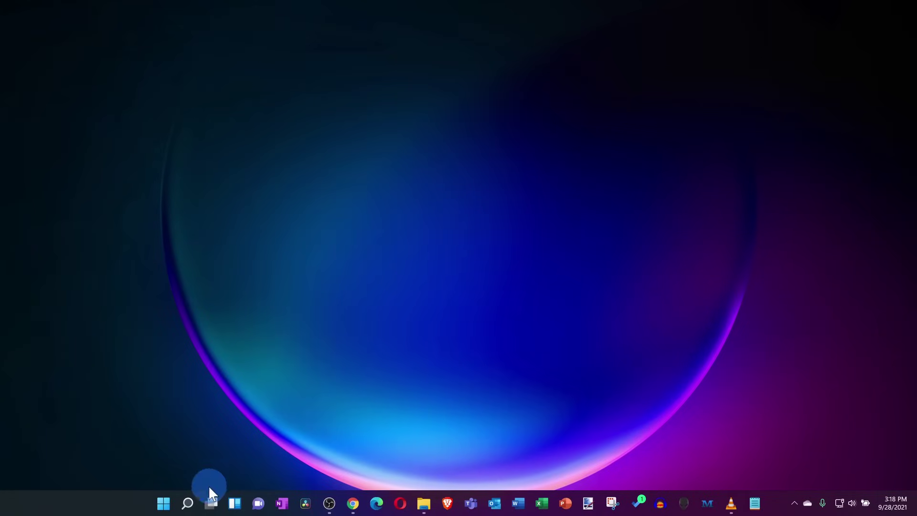
Search Windows for 'registry editor' to launch Registry Editor.
{"action": "left_click", "coordinate": [188, 504]}
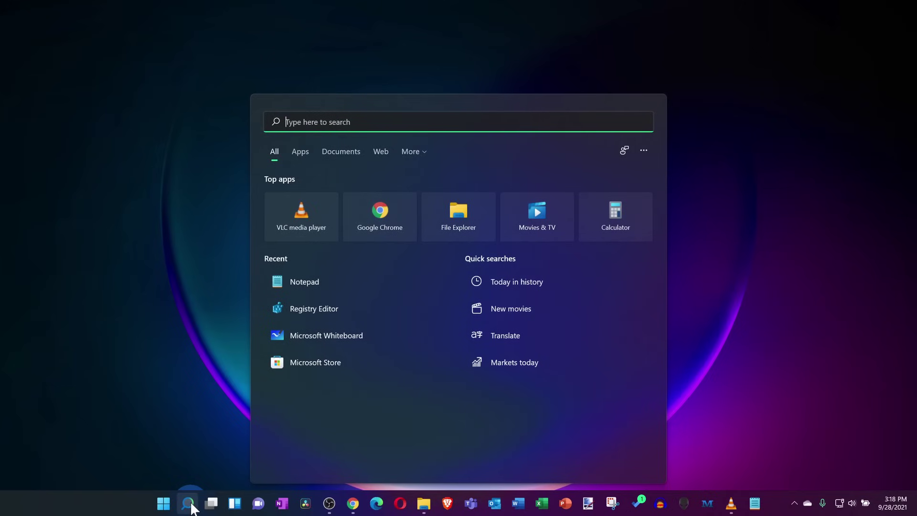
{"action": "type", "text": "registry editor"}
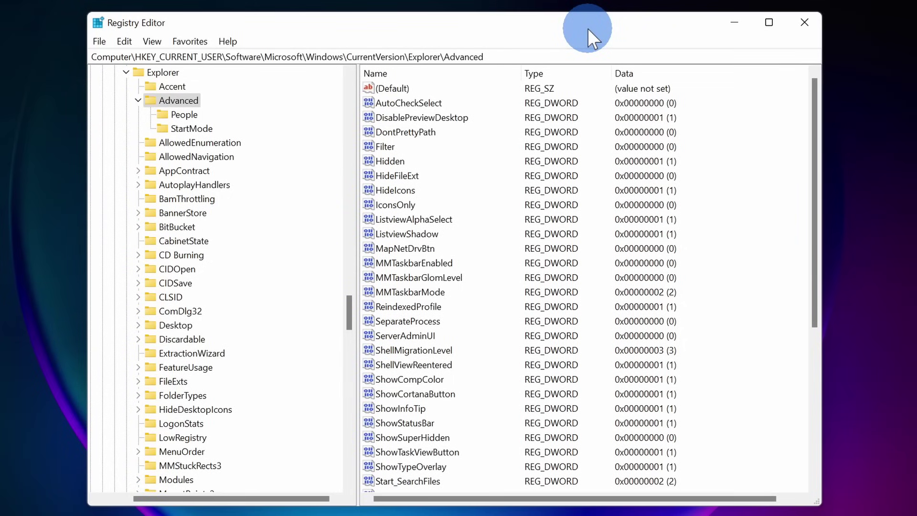
Add a DWORD (32-bit) value named TaskbarSi under Explorer\Advanced with data 2.
{"action": "left_click", "coordinate": [499, 57]}
{"action": "left_click_drag", "start_coordinate": [500, 56], "coordinate": [104, 57]}
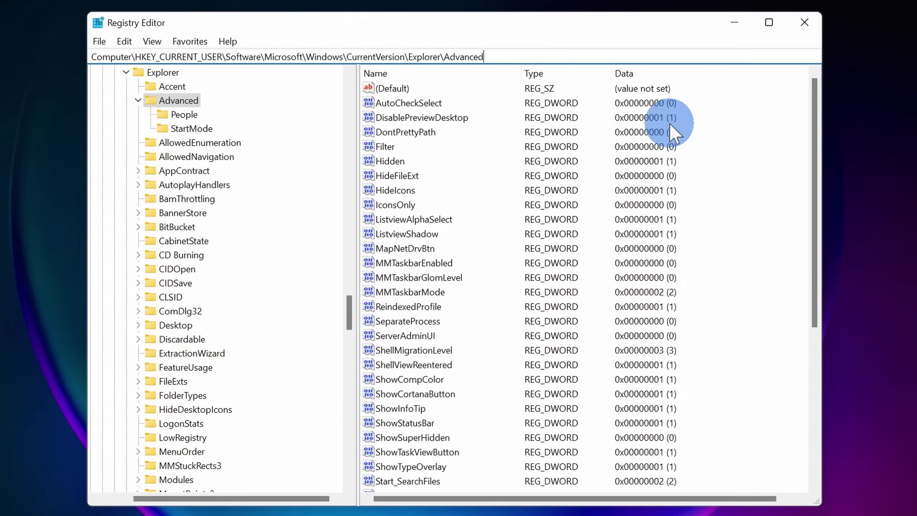
{"action": "right_click", "coordinate": [707, 153]}
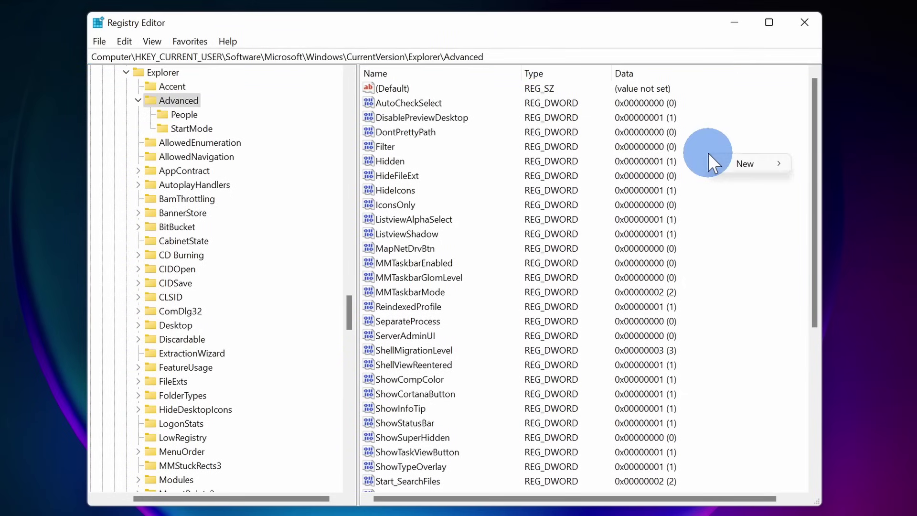
{"action": "mouse_move", "coordinate": [735, 161]}
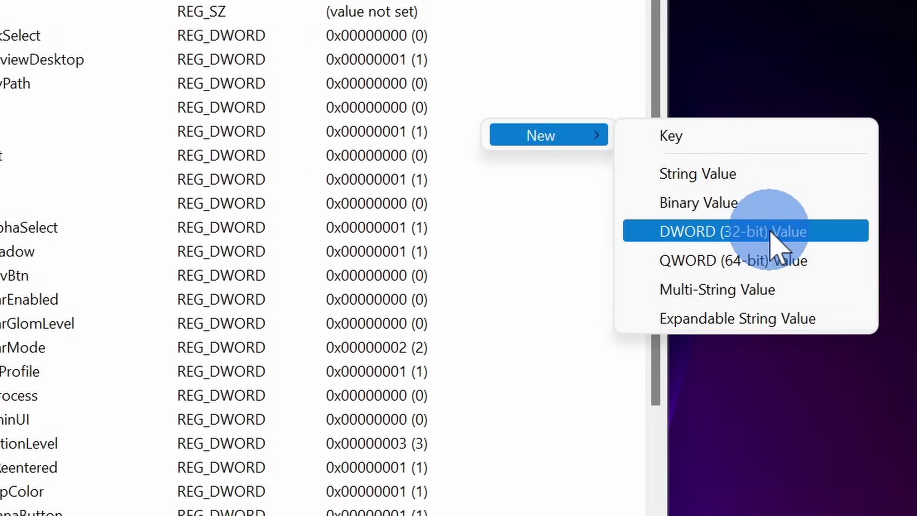
{"action": "left_click", "coordinate": [771, 233]}
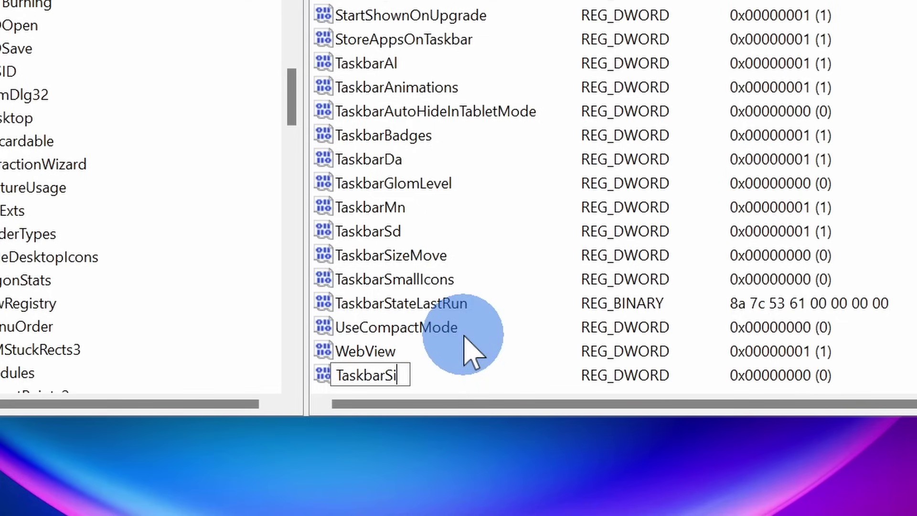
{"action": "key", "text": "Return"}
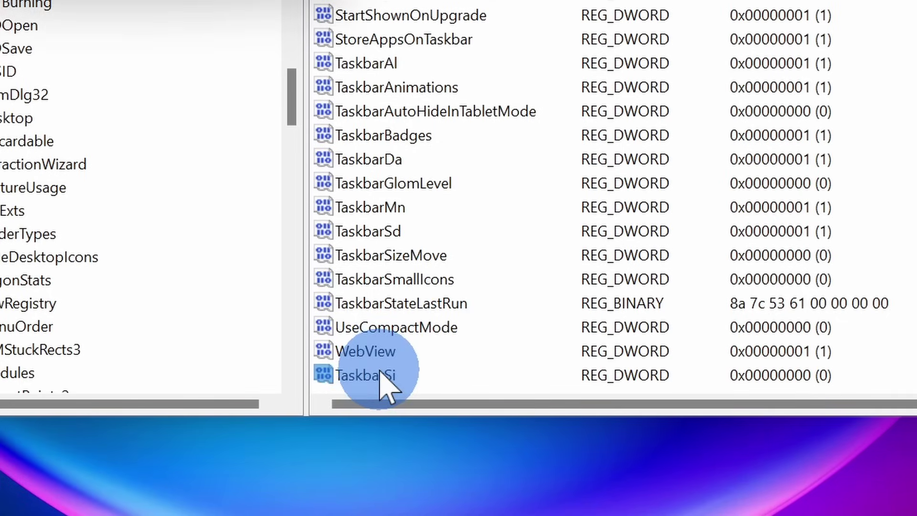
{"action": "double_click", "coordinate": [389, 381]}
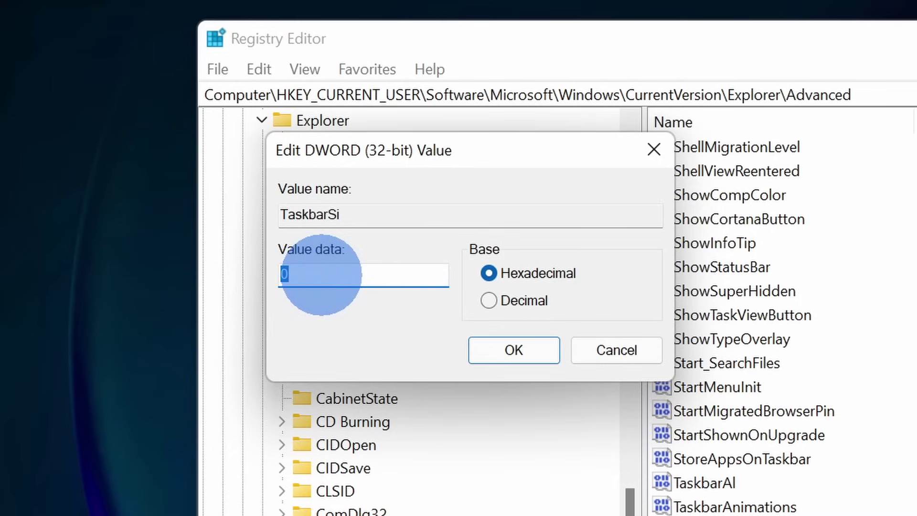
{"action": "type", "text": "1"}
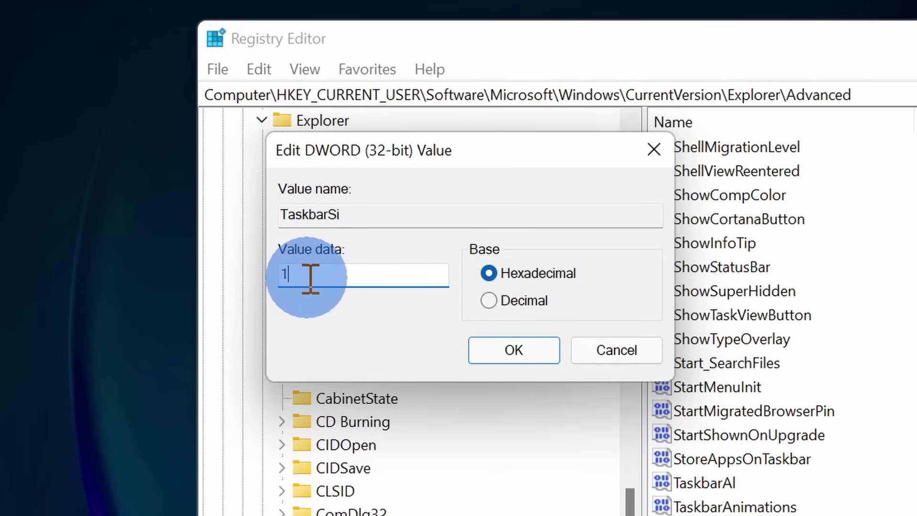
{"action": "type", "text": "2"}
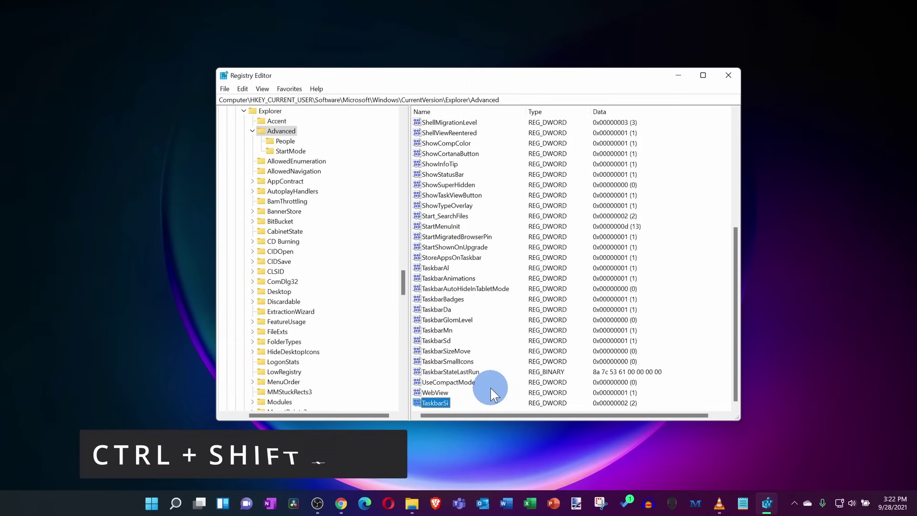
Restart Windows Explorer from Task Manager so the taskbar reloads at the new TaskbarSi icon size.
{"action": "key", "text": "ctrl+shift+Escape"}
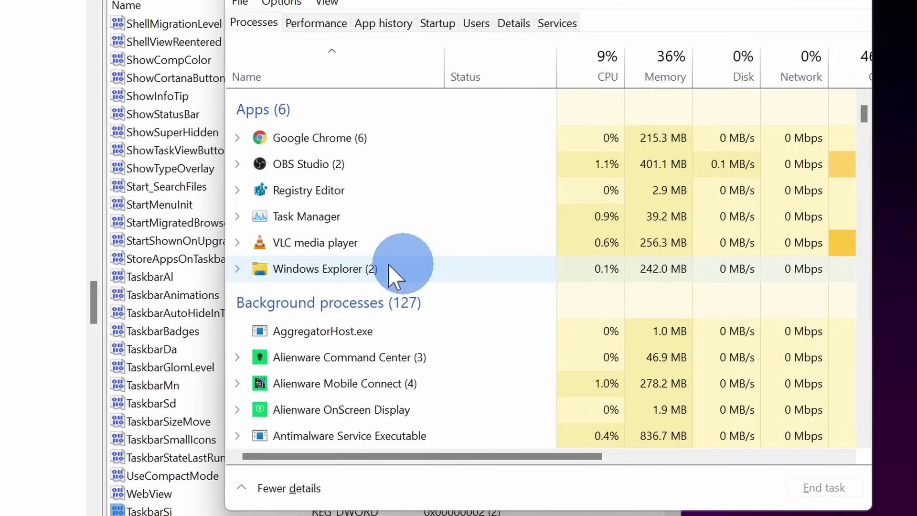
{"action": "left_click", "coordinate": [374, 269]}
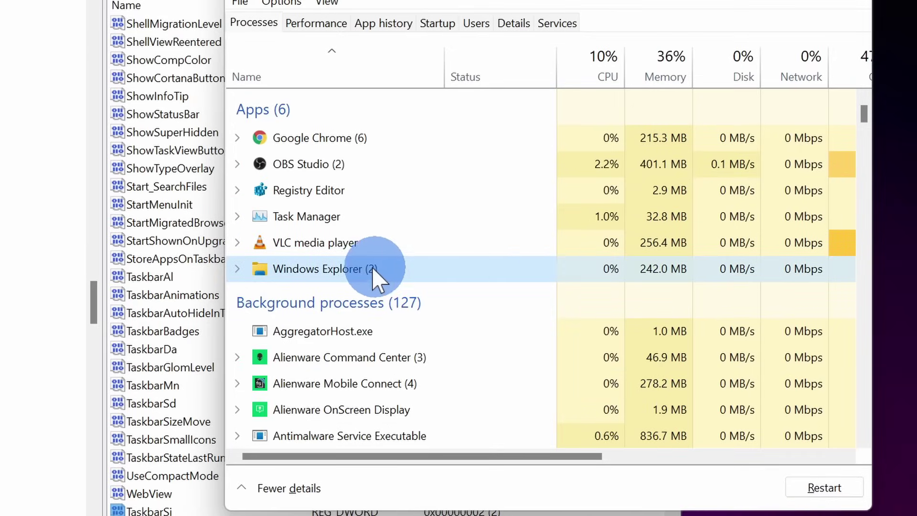
{"action": "right_click", "coordinate": [364, 275]}
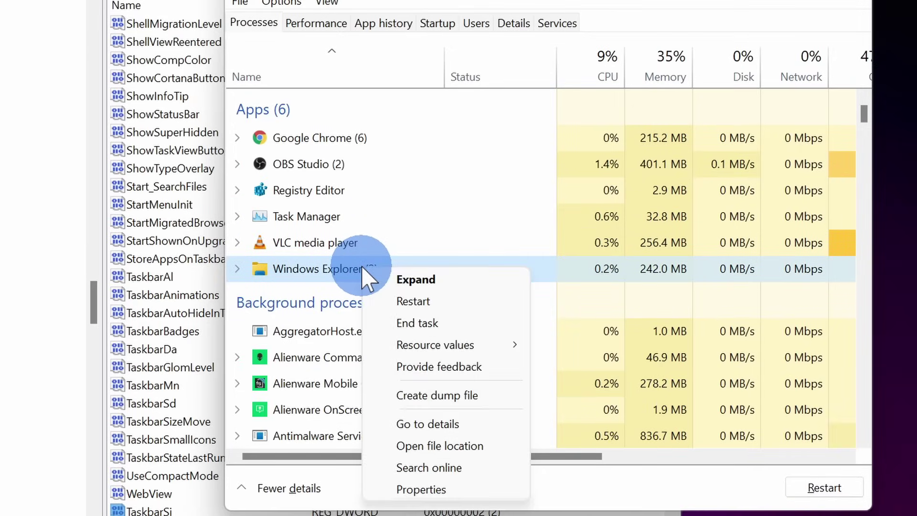
{"action": "left_click", "coordinate": [406, 302]}
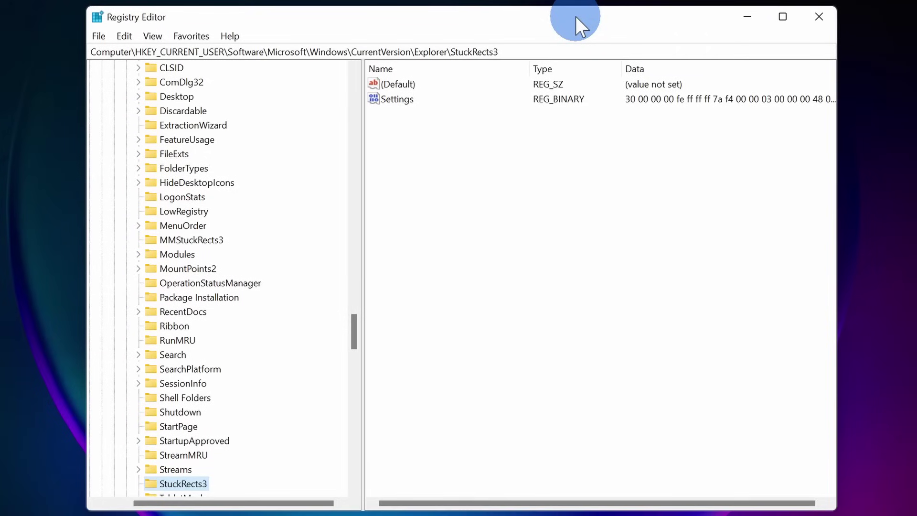
Change the StuckRects3 Settings byte at offset 0C from 03 to 01 to move the taskbar to the top.
{"action": "left_click", "coordinate": [576, 51]}
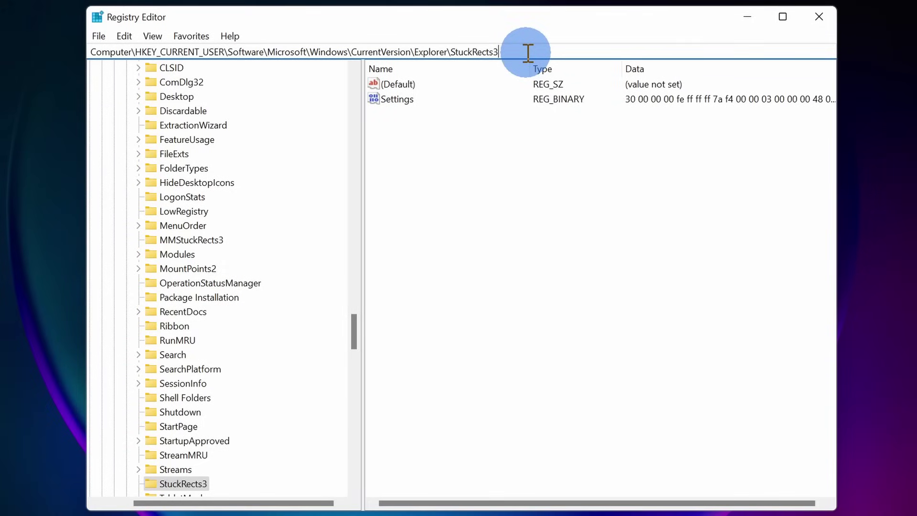
{"action": "double_click", "coordinate": [404, 101]}
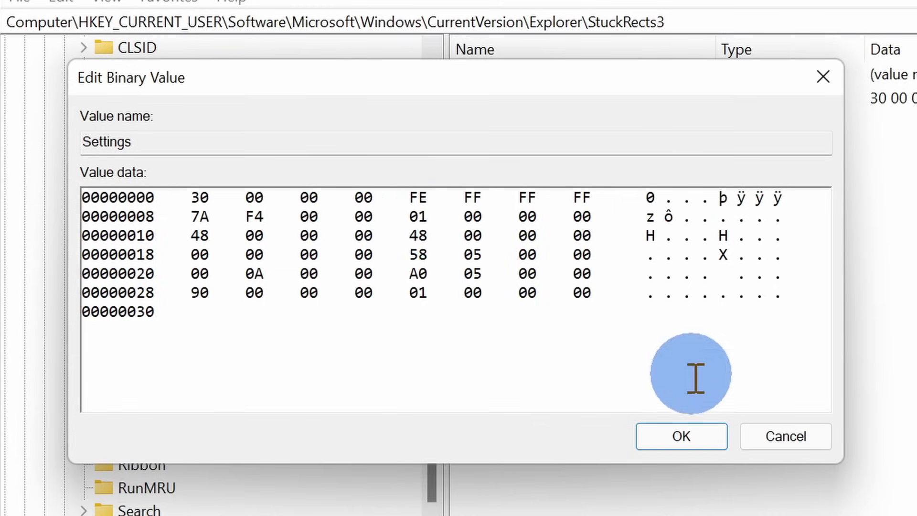
{"action": "left_click", "coordinate": [681, 436]}
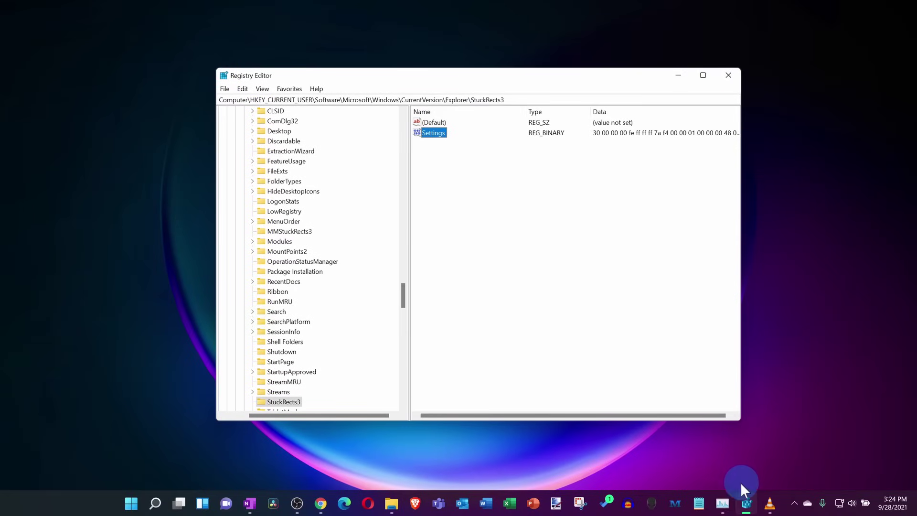
Restart Windows Explorer again so the taskbar moves to the top of the screen.
{"action": "left_click", "coordinate": [728, 501]}
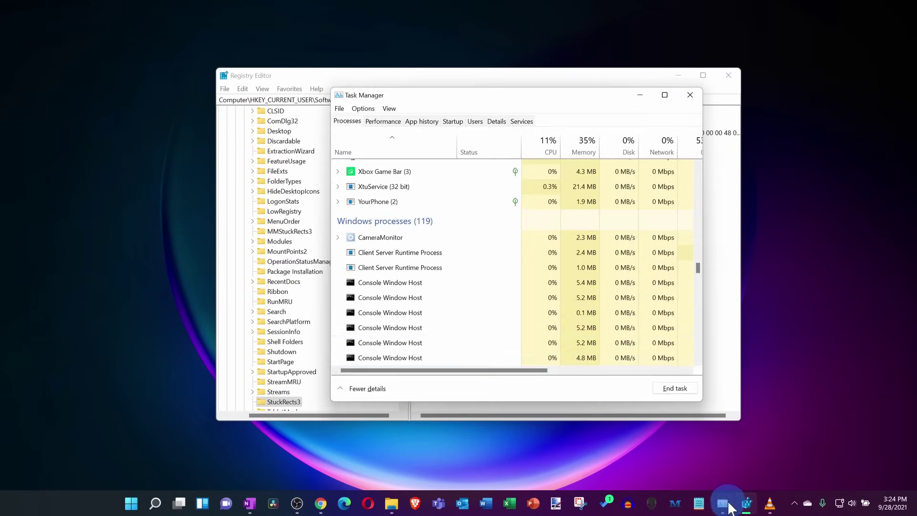
{"action": "scroll", "coordinate": [440, 239], "scroll_direction": "up", "scroll_amount": 2}
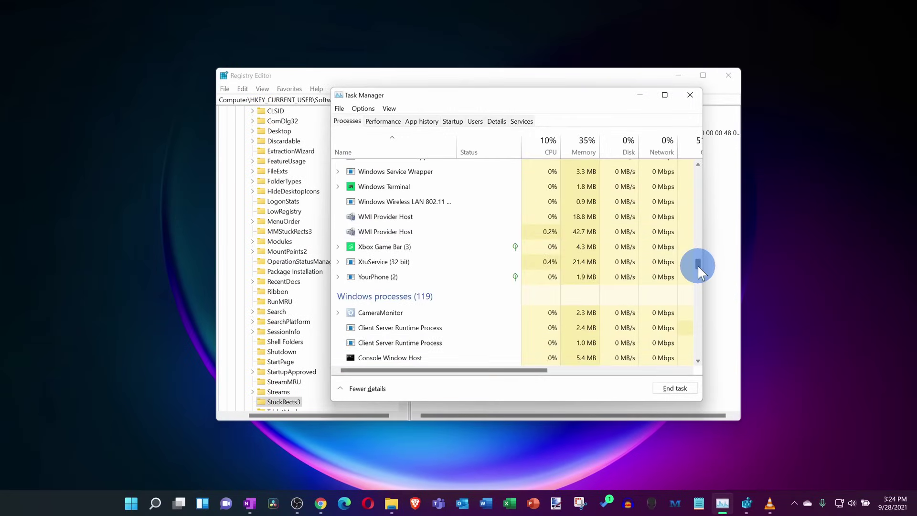
{"action": "left_click_drag", "start_coordinate": [697, 266], "coordinate": [667, 160]}
{"action": "right_click", "coordinate": [388, 262]}
{"action": "left_click", "coordinate": [414, 285]}
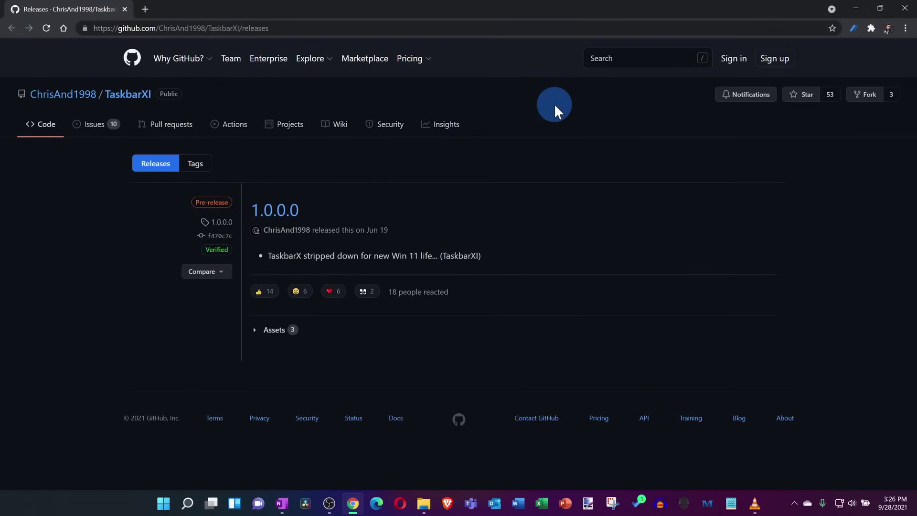
Expand the TaskbarXI 1.0.0.0 release assets to show Release.zip and the source code downloads.
{"action": "left_click", "coordinate": [287, 27]}
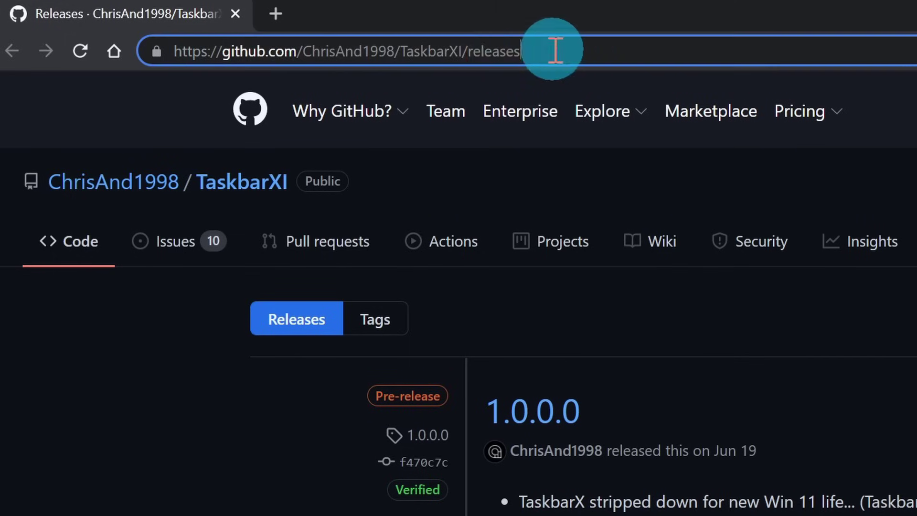
{"action": "key", "text": "ctrl+a"}
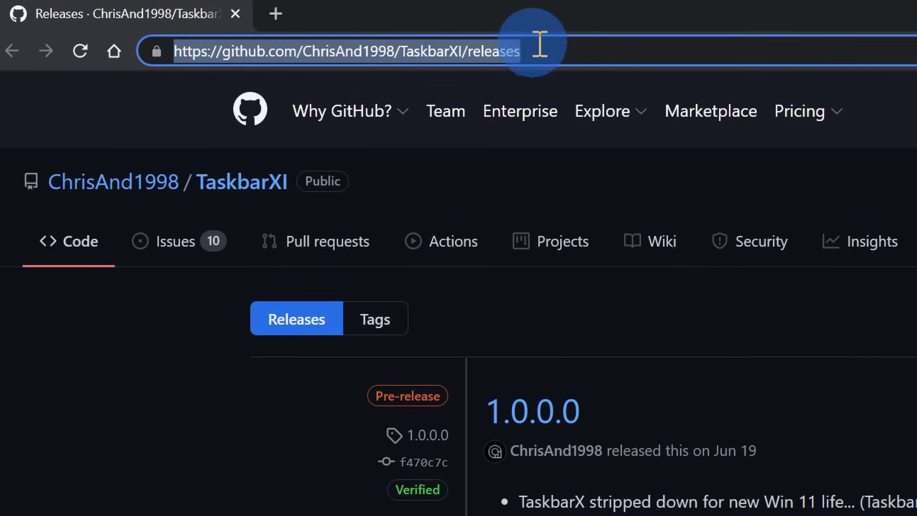
{"action": "left_click", "coordinate": [607, 44]}
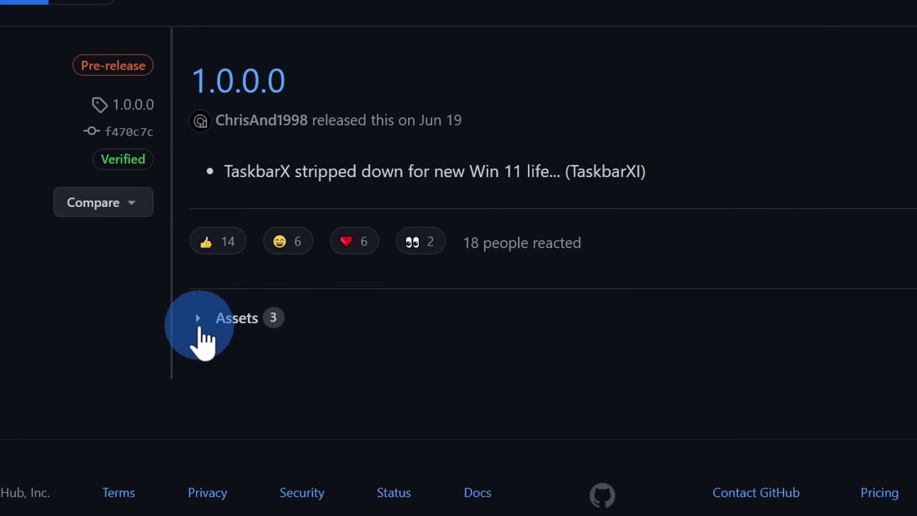
{"action": "left_click", "coordinate": [198, 328]}
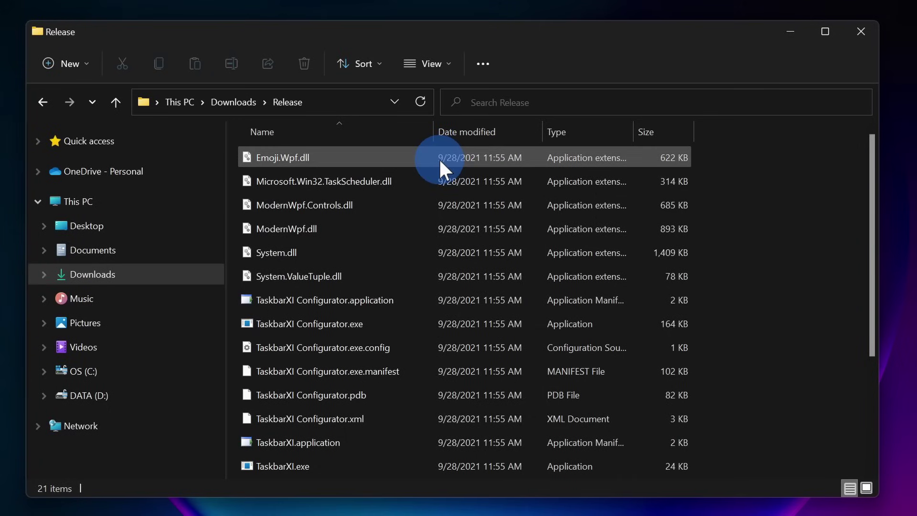
Launch TaskbarXI Configurator.exe from the Downloads\Release folder.
{"action": "left_click", "coordinate": [311, 329]}
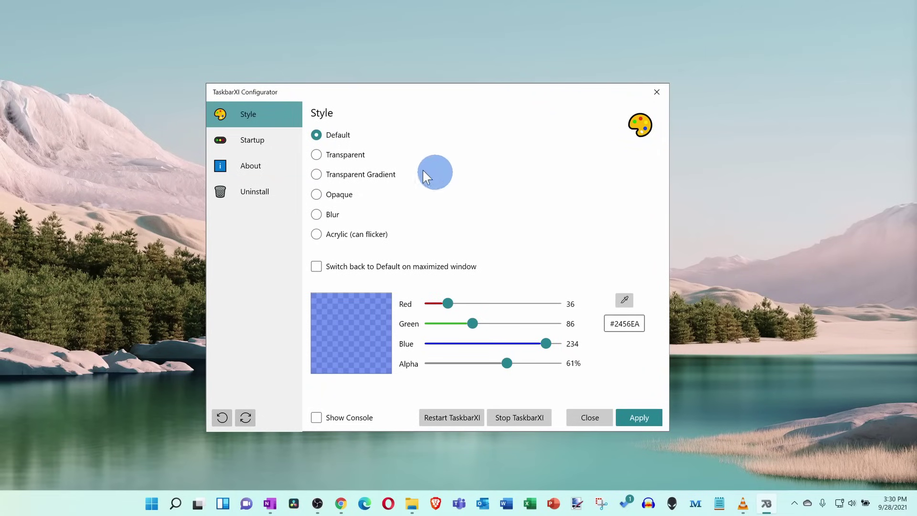
Apply the Transparent taskbar style, then the Opaque style.
{"action": "left_click", "coordinate": [343, 155]}
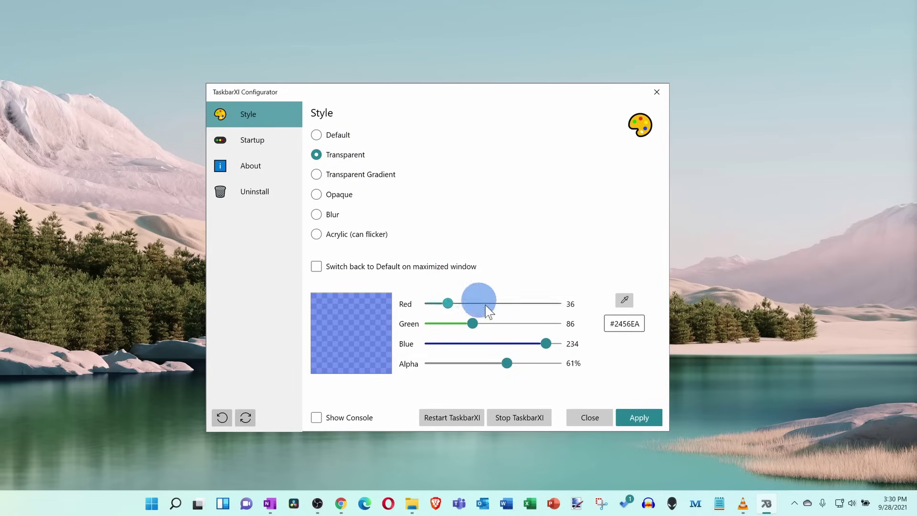
{"action": "left_click", "coordinate": [635, 420]}
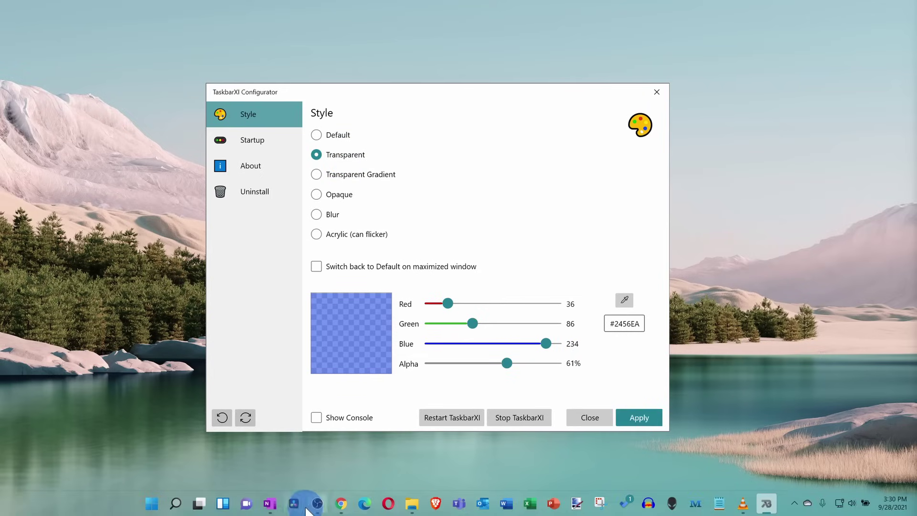
{"action": "left_click", "coordinate": [620, 410]}
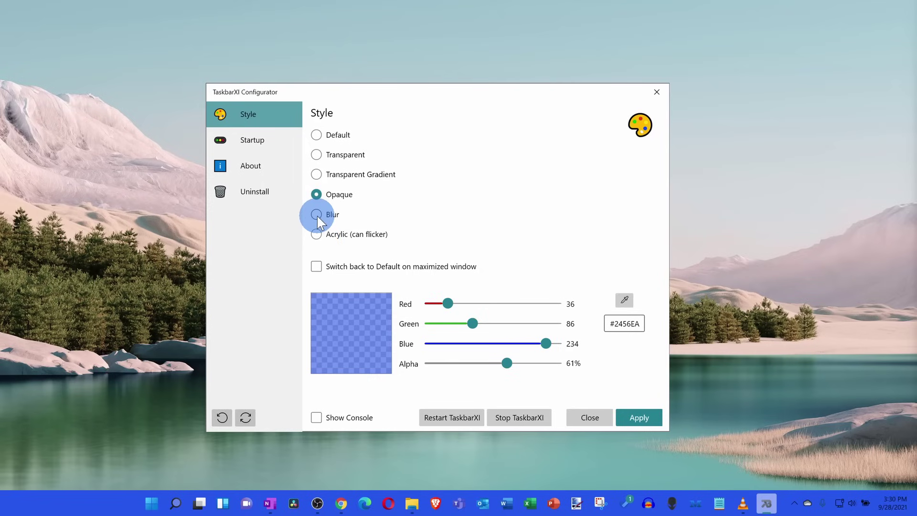
Apply the Transparent Gradient taskbar style and show TaskbarXI's Uninstall page.
{"action": "left_click", "coordinate": [316, 175]}
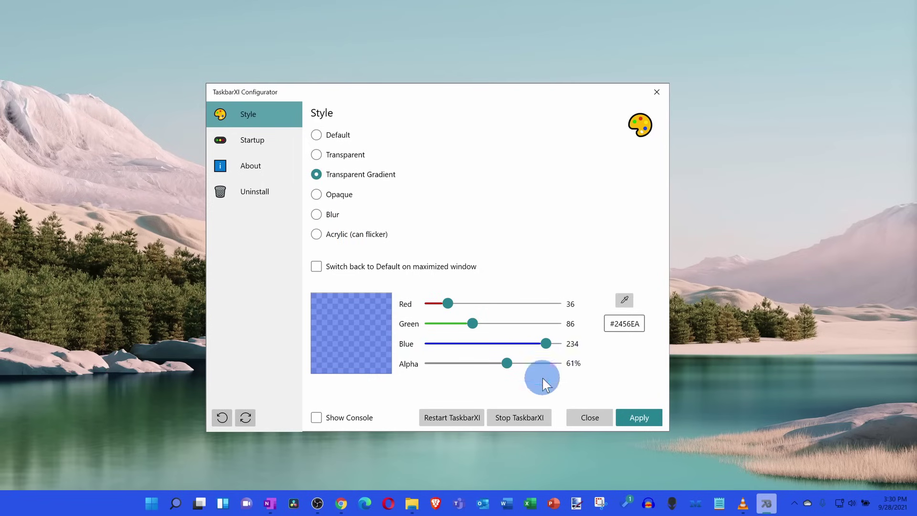
{"action": "left_click", "coordinate": [629, 416]}
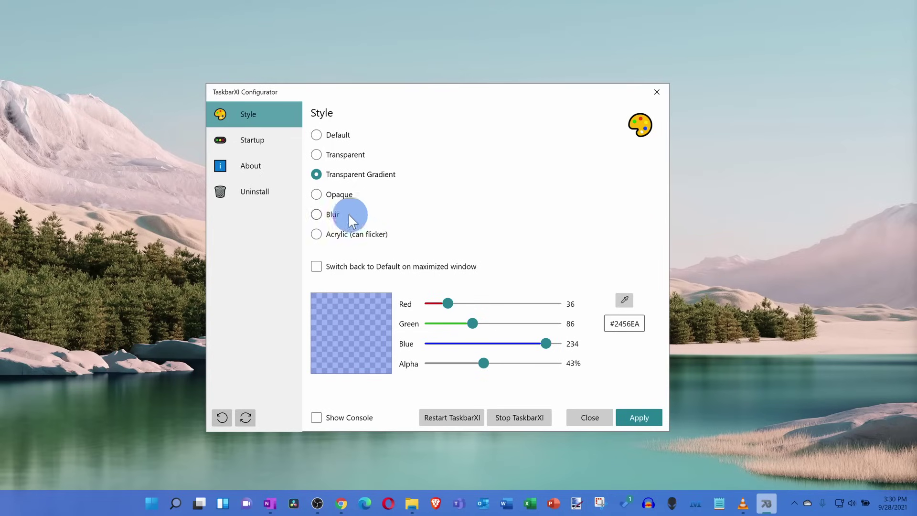
{"action": "left_click", "coordinate": [268, 191]}
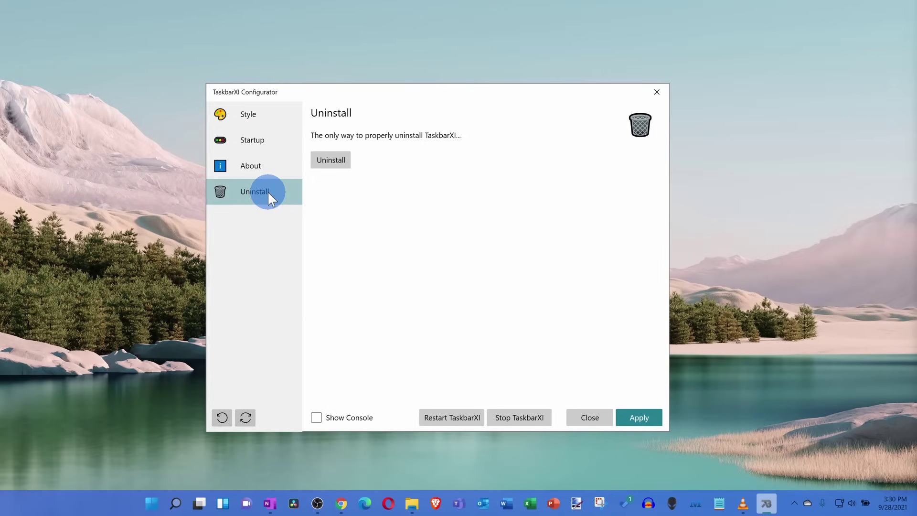